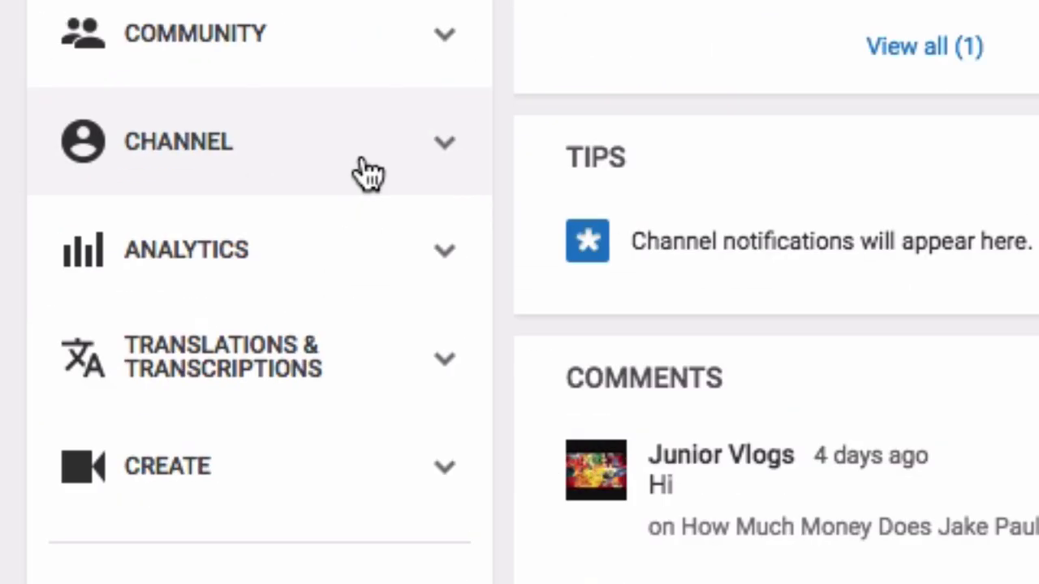
Show the channel's Status and features page and open Monetization's 'Learn more' article in a new tab.
{"action": "left_click", "coordinate": [363, 162]}
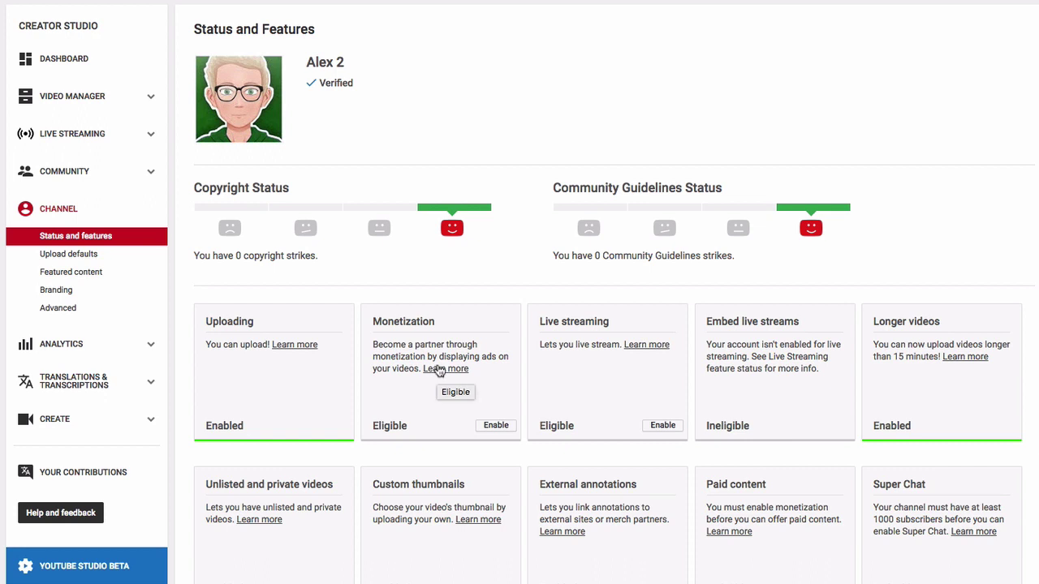
{"action": "mouse_move", "coordinate": [445, 368]}
{"action": "right_click", "coordinate": [455, 372]}
{"action": "left_click", "coordinate": [457, 376]}
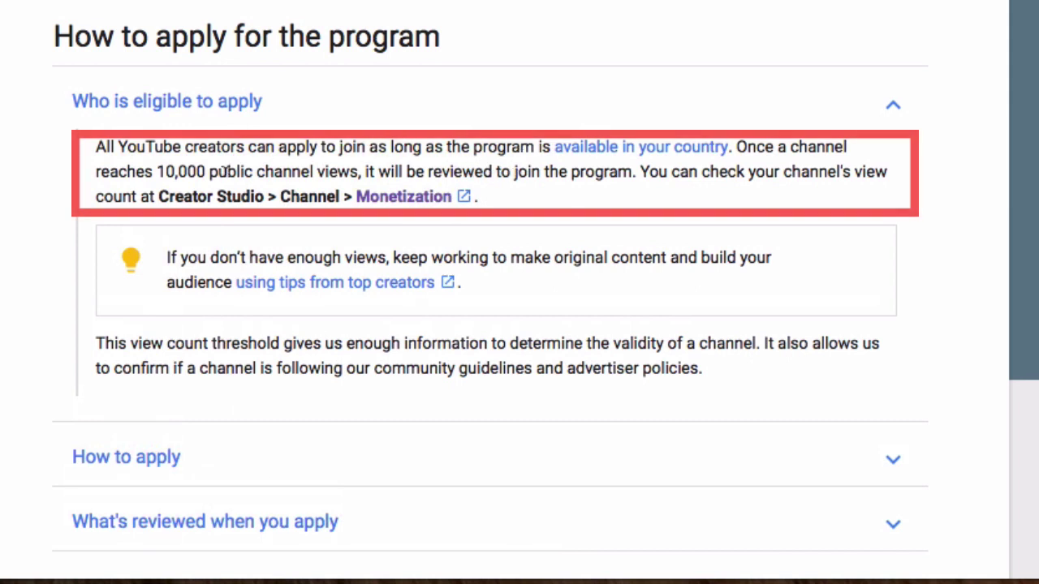
Highlight the 10,000 public channel views requirement under 'Who is eligible to apply'.
{"action": "left_click_drag", "start_coordinate": [155, 170], "coordinate": [207, 171]}
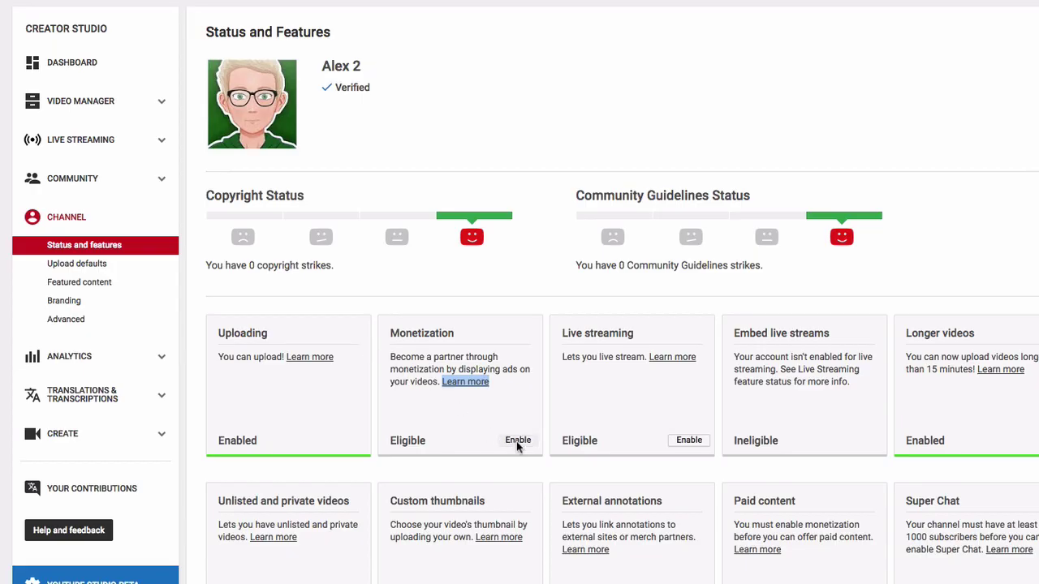
Enable monetization and highlight the 10,000-views requirement and the partner terms step.
{"action": "left_click", "coordinate": [514, 439]}
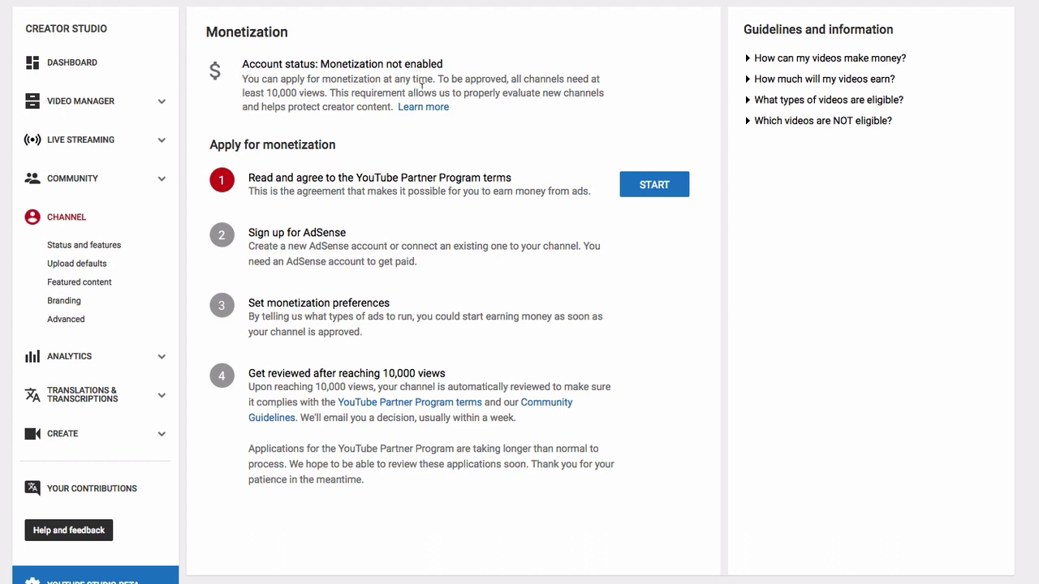
{"action": "left_click_drag", "start_coordinate": [251, 92], "coordinate": [325, 93]}
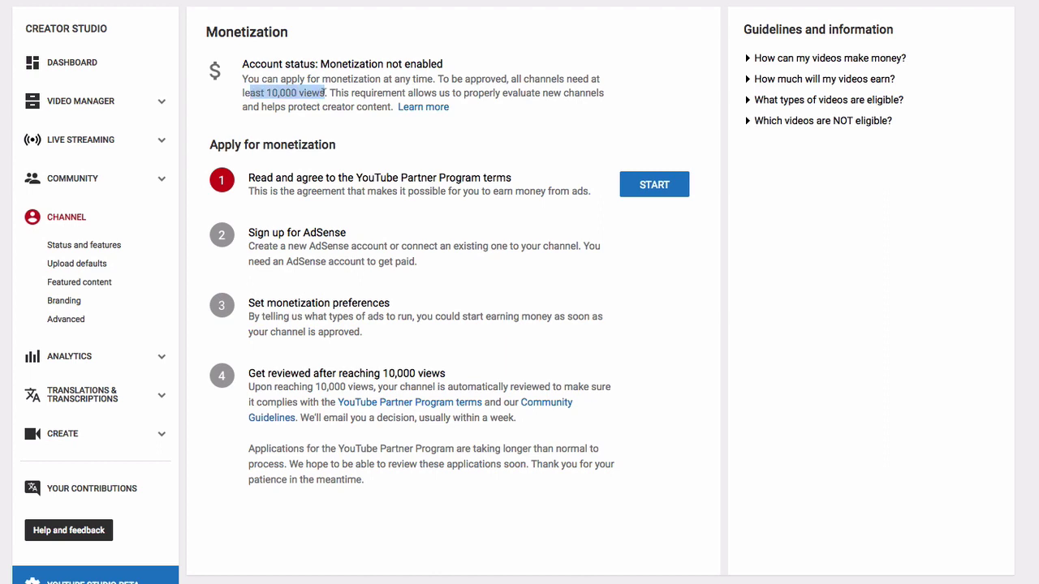
{"action": "left_click_drag", "start_coordinate": [248, 177], "coordinate": [483, 175]}
Accept the YouTube Partner Program terms with all three agreement checkboxes ticked.
{"action": "left_click", "coordinate": [638, 186]}
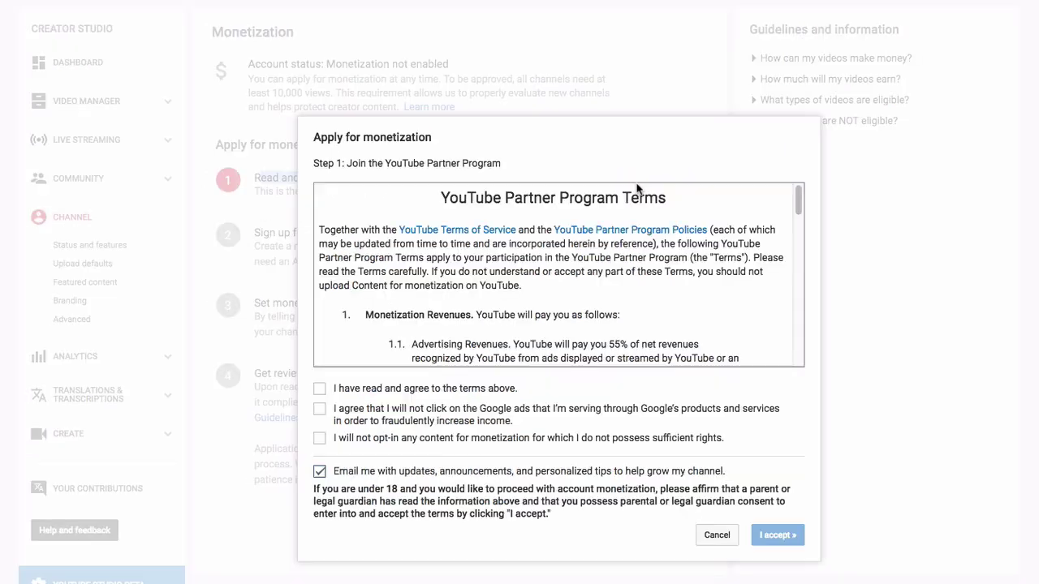
{"action": "left_click", "coordinate": [357, 389]}
{"action": "left_click", "coordinate": [357, 422]}
{"action": "left_click", "coordinate": [364, 437]}
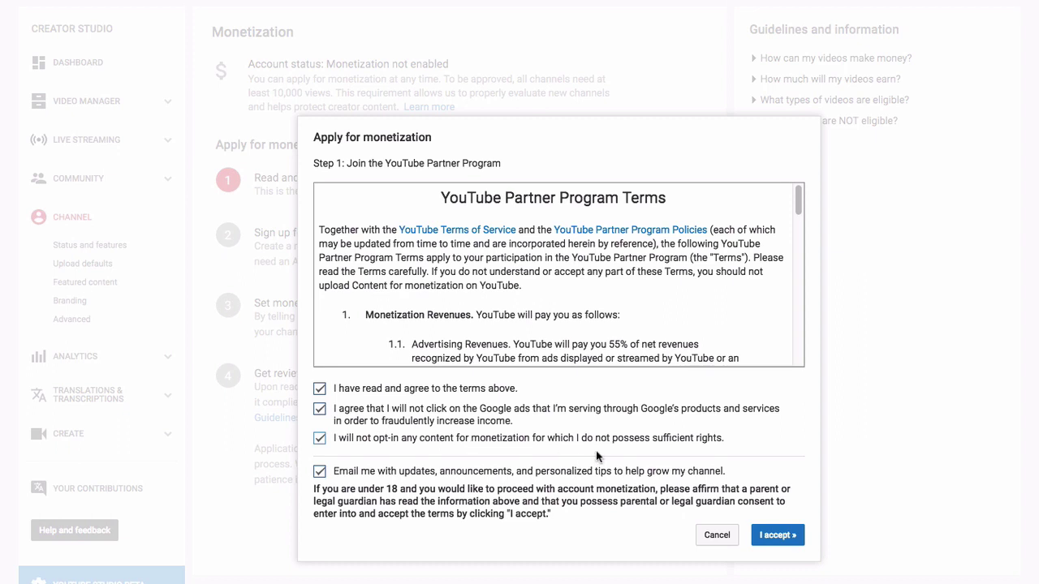
{"action": "left_click", "coordinate": [770, 542]}
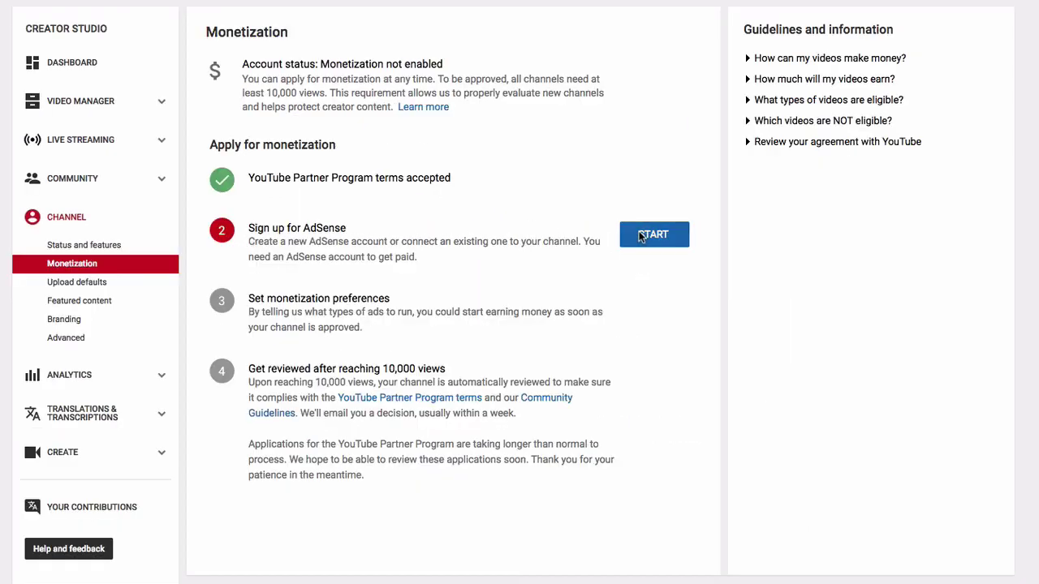
Sign up for AdSense and accept its association with the YouTube channel.
{"action": "left_click", "coordinate": [641, 237]}
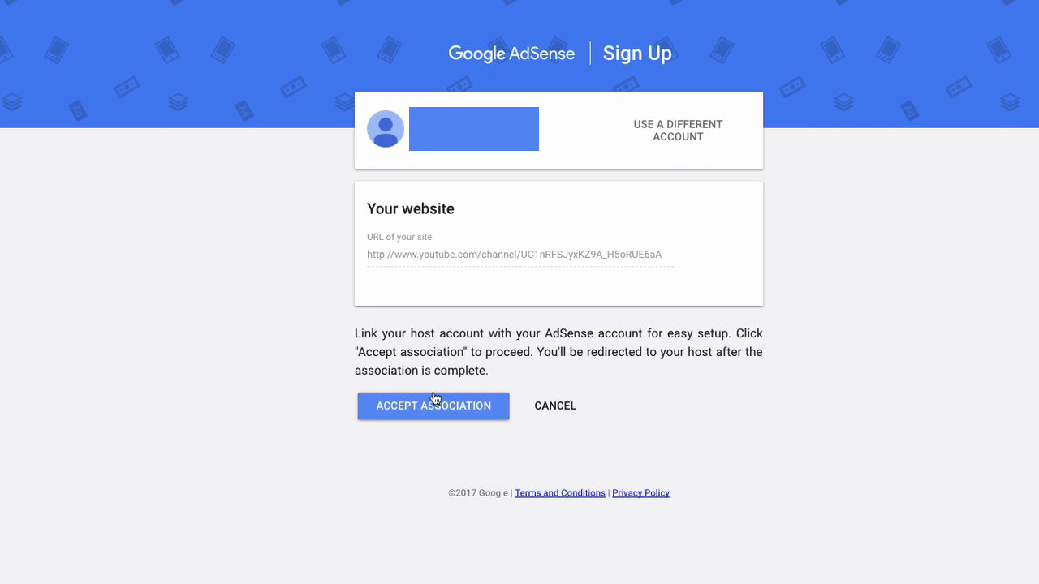
{"action": "left_click", "coordinate": [433, 405]}
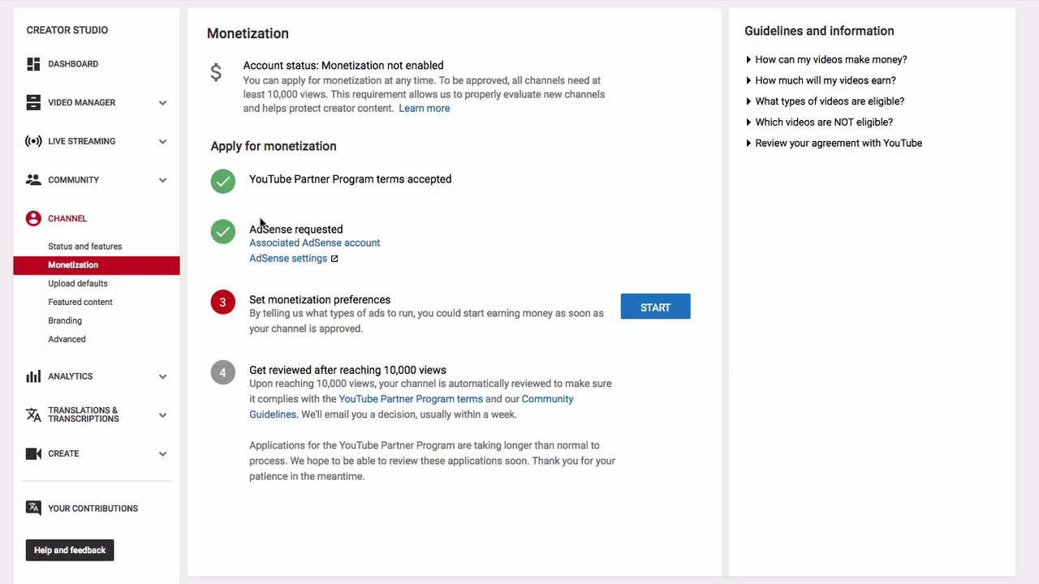
Highlight the AdSense requested status, then save monetization preferences with default ad formats.
{"action": "double_click", "coordinate": [268, 229]}
{"action": "left_click_drag", "start_coordinate": [349, 229], "coordinate": [249, 229]}
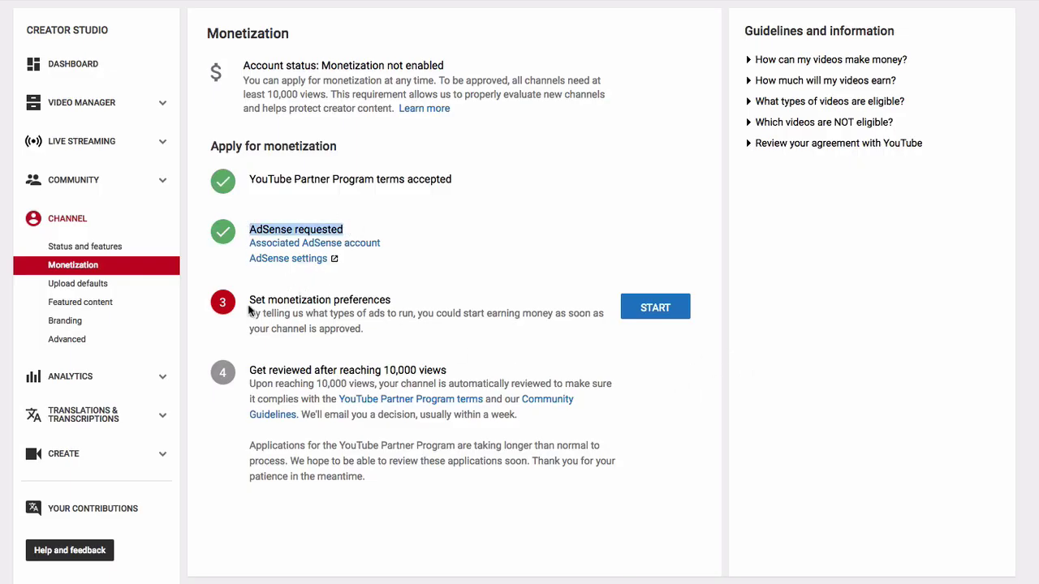
{"action": "left_click_drag", "start_coordinate": [250, 300], "coordinate": [380, 300]}
{"action": "left_click", "coordinate": [650, 304]}
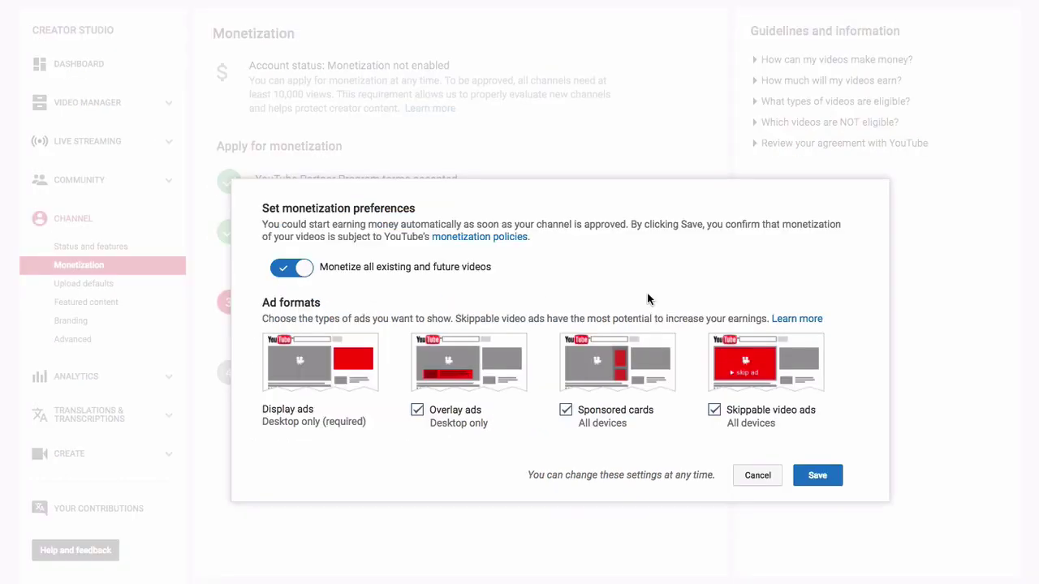
{"action": "left_click", "coordinate": [815, 475]}
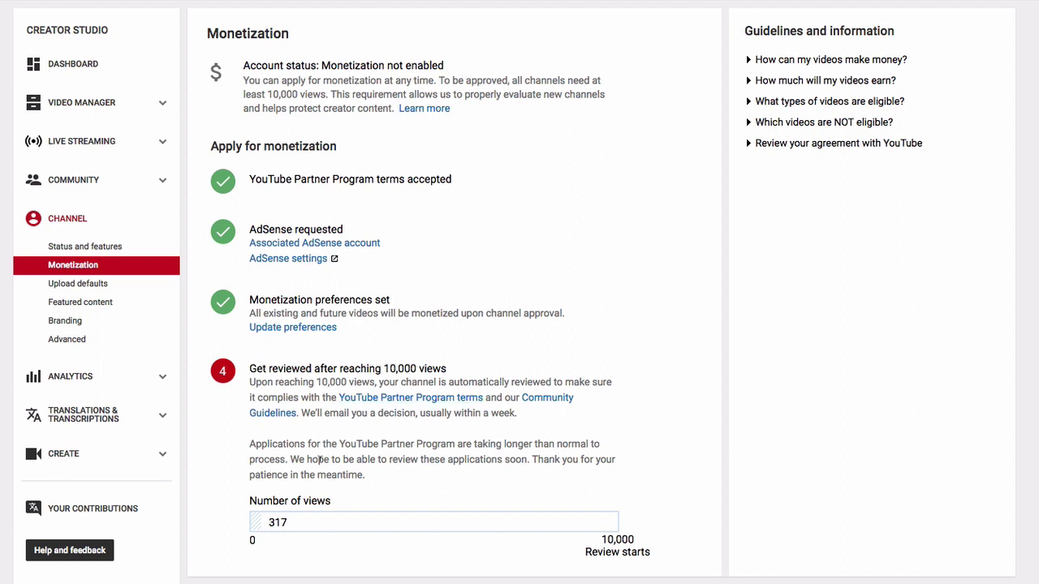
{"action": "mouse_move", "coordinate": [586, 552]}
{"action": "left_mouse_down"}
{"action": "mouse_move", "coordinate": [661, 560]}
{"action": "mouse_move", "coordinate": [666, 549]}
{"action": "left_mouse_up"}
{"action": "left_click", "coordinate": [612, 554]}
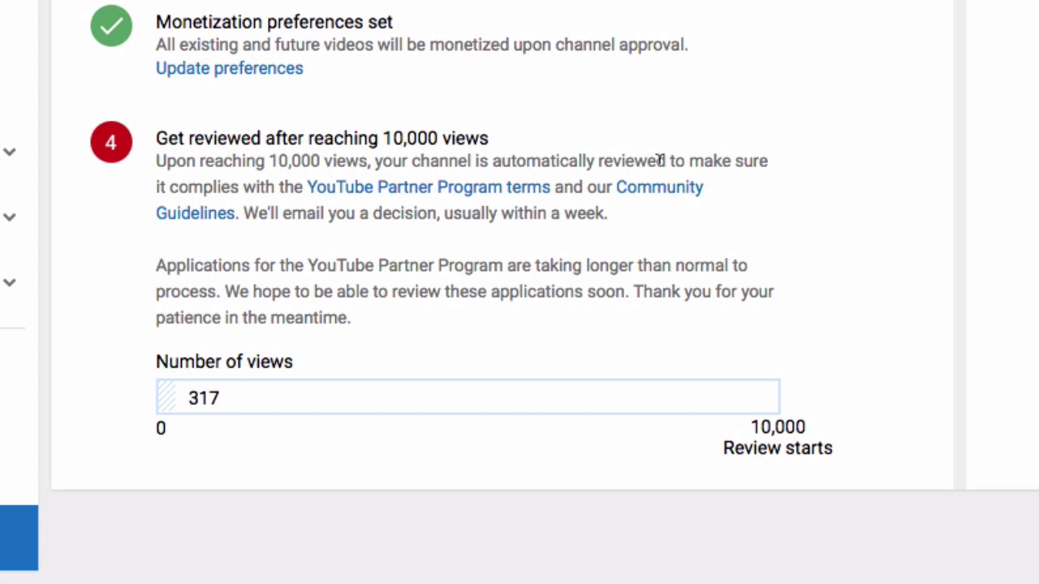
{"action": "left_click_drag", "start_coordinate": [194, 396], "coordinate": [246, 408]}
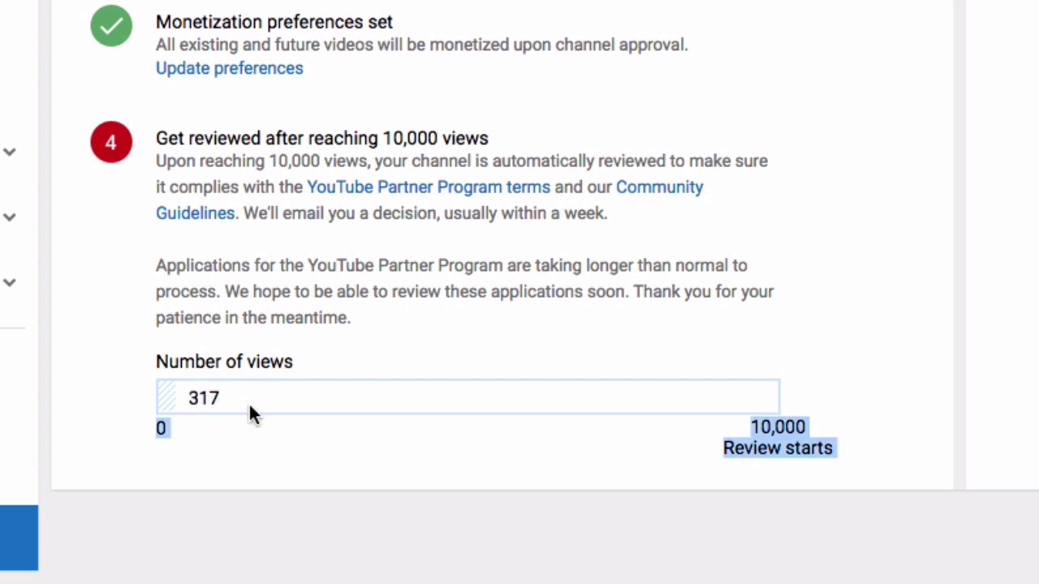
{"action": "left_click", "coordinate": [421, 443]}
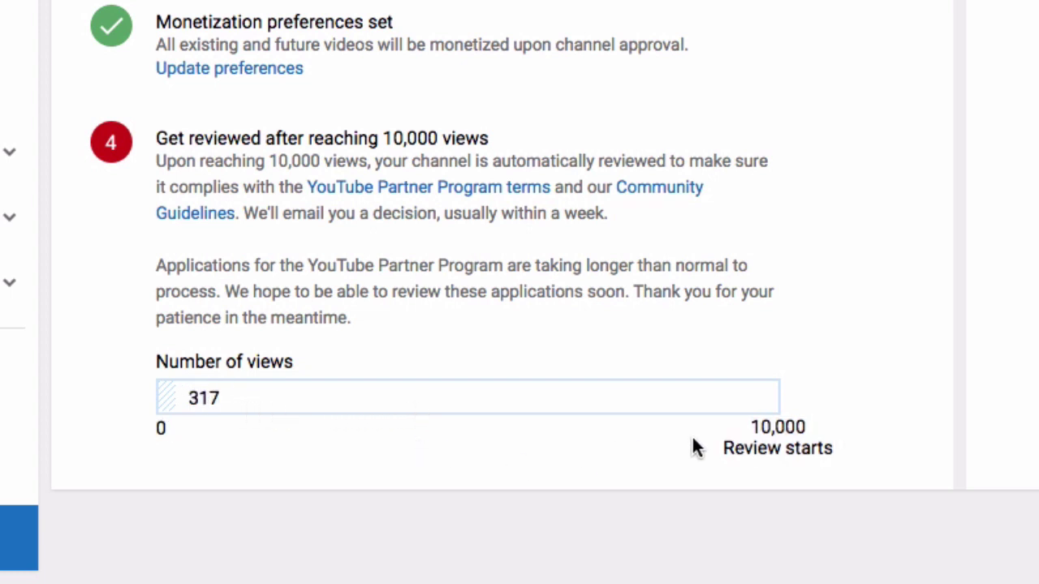